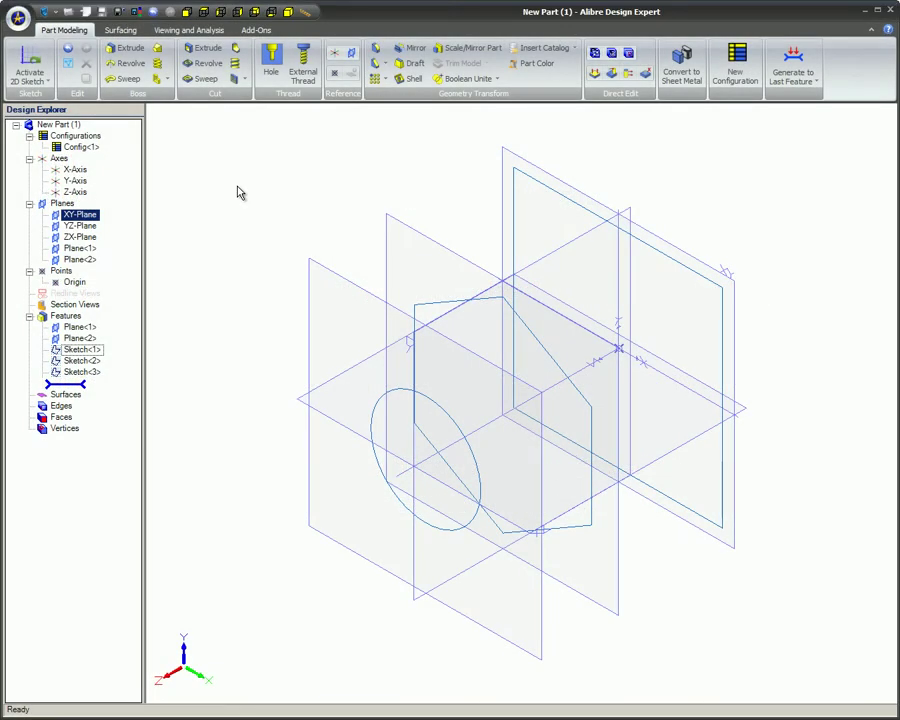
- Start a Loft Boss and pick the three sketches in the viewport as cross sections
click(158, 50)
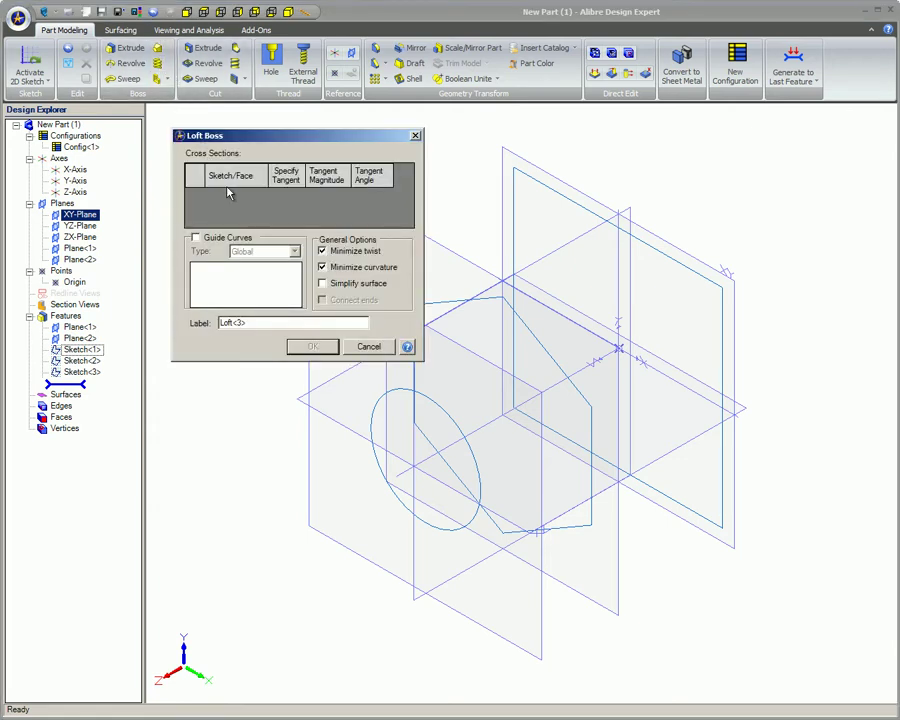
click(558, 198)
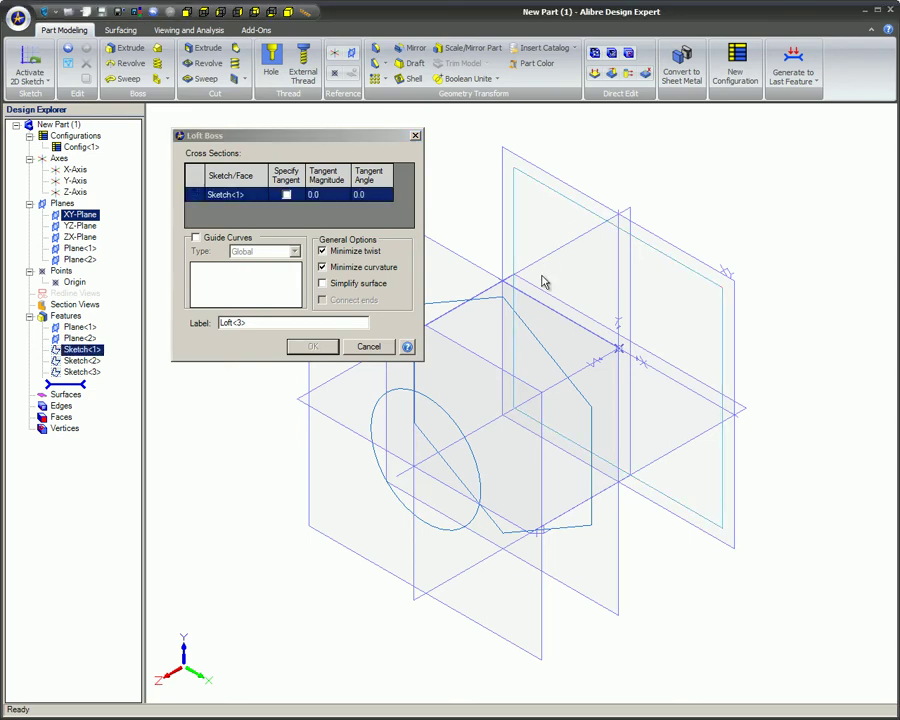
click(537, 346)
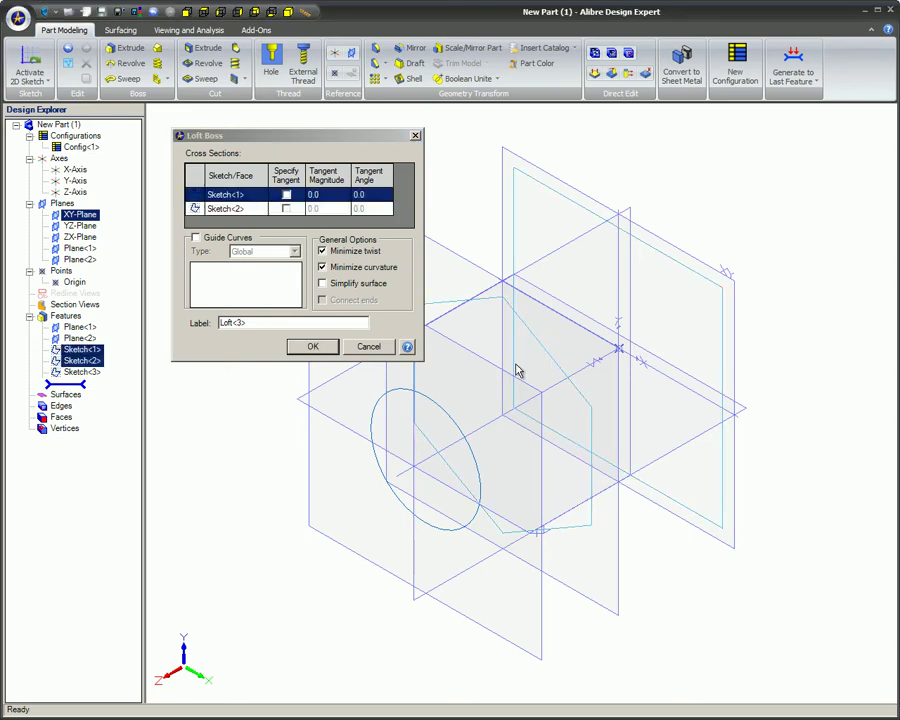
click(457, 422)
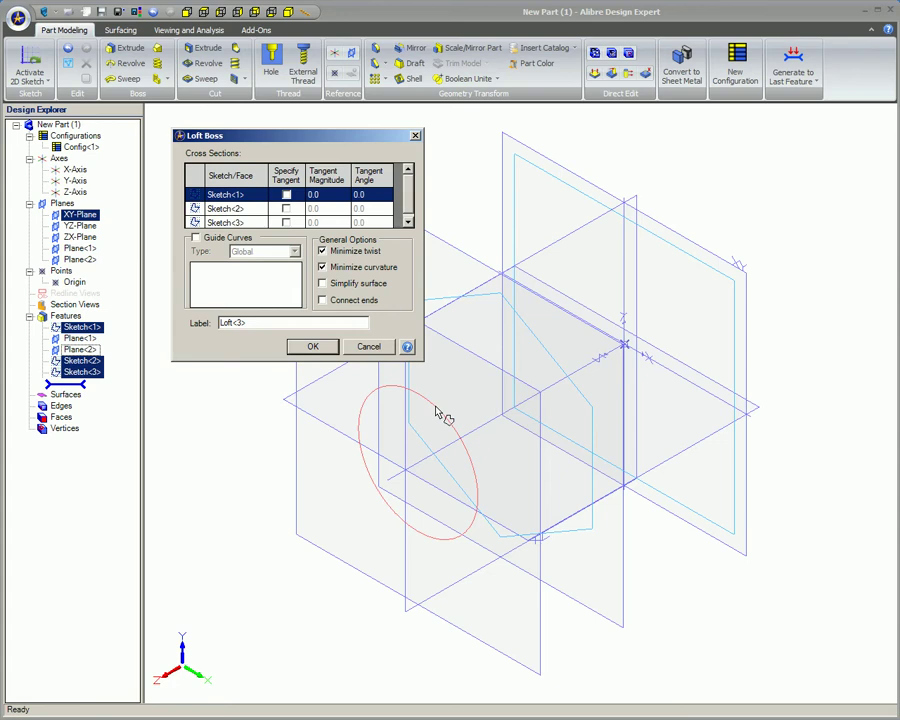
- Remove Sketch<3> from the cross-section list with Remove Selected Item(s), then add it back third
click(437, 410)
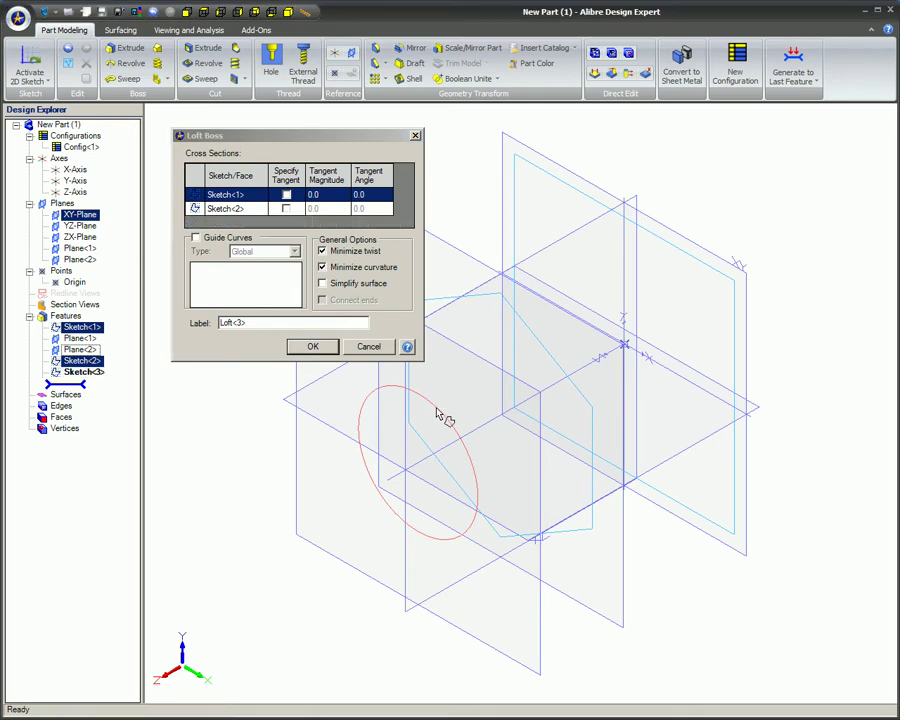
click(437, 357)
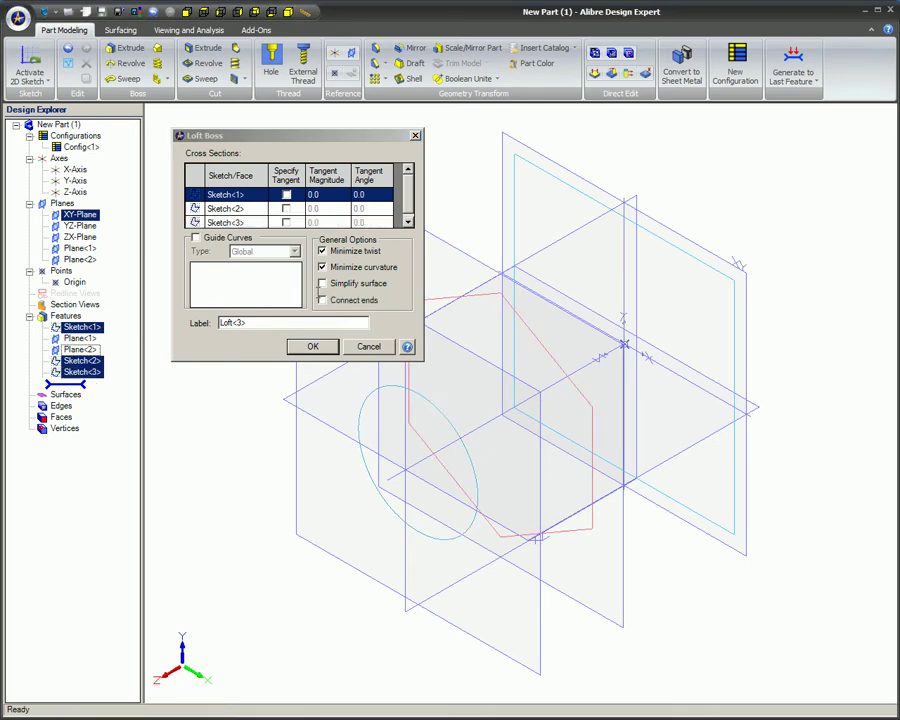
click(255, 224)
right_click(262, 225)
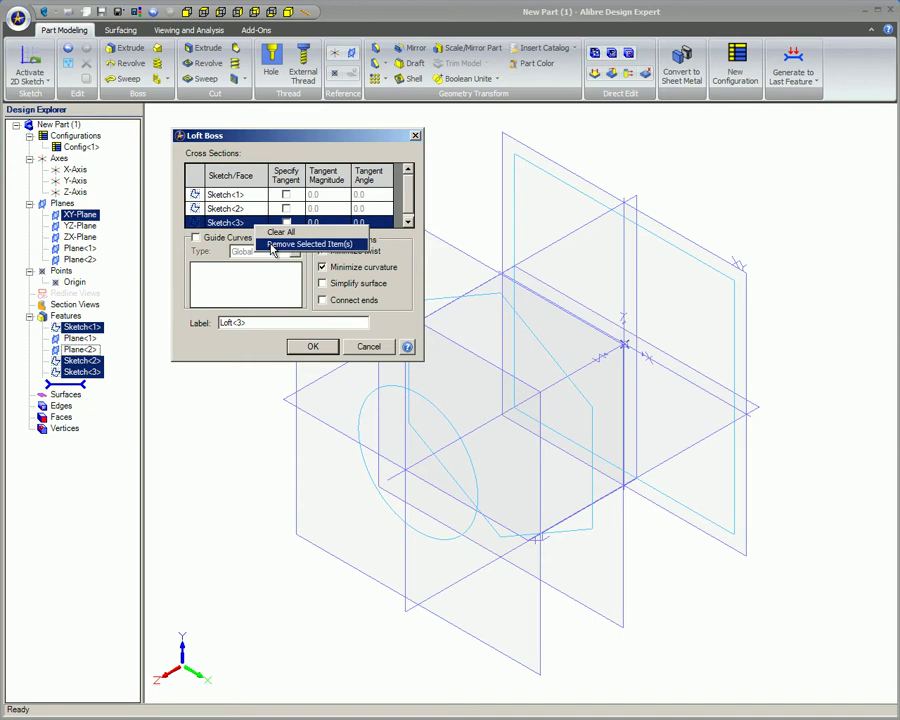
click(272, 245)
click(424, 396)
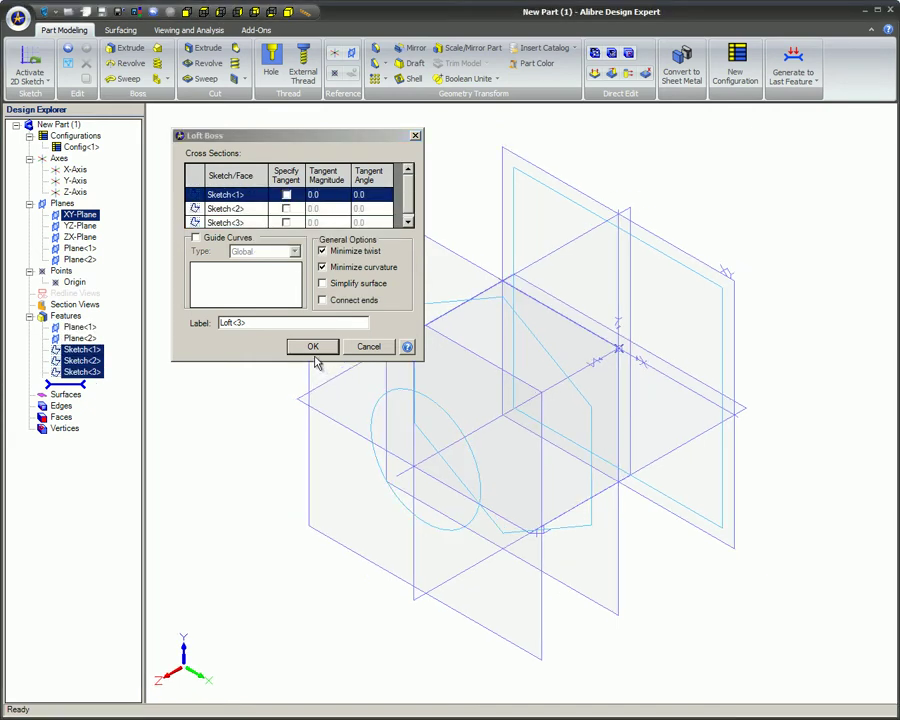
- Create the loft solid Loft<3> and hide the reference planes and sketch outlines with Ctrl+H
click(312, 348)
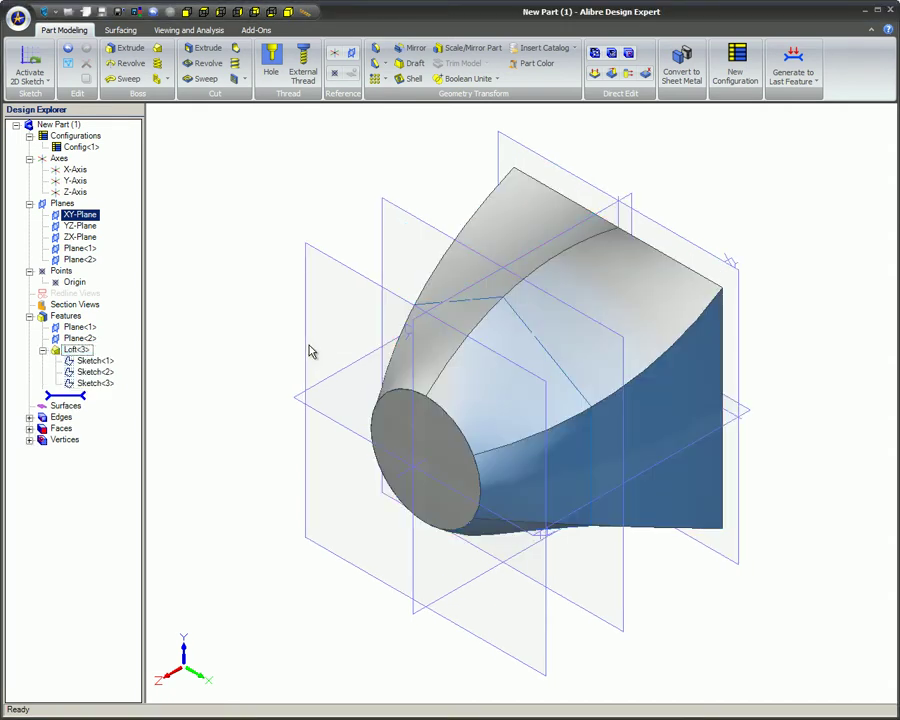
key(ctrl+h)
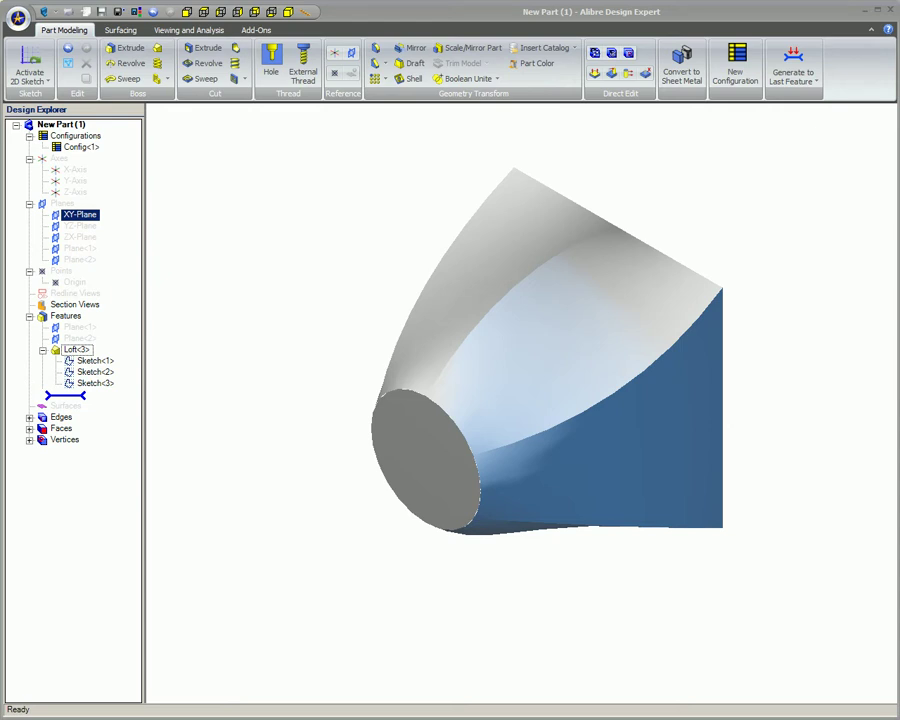
- Edit Sketch<3> to enlarge the circle radius from about 118 to 190, then exit the sketch
right_click(106, 385)
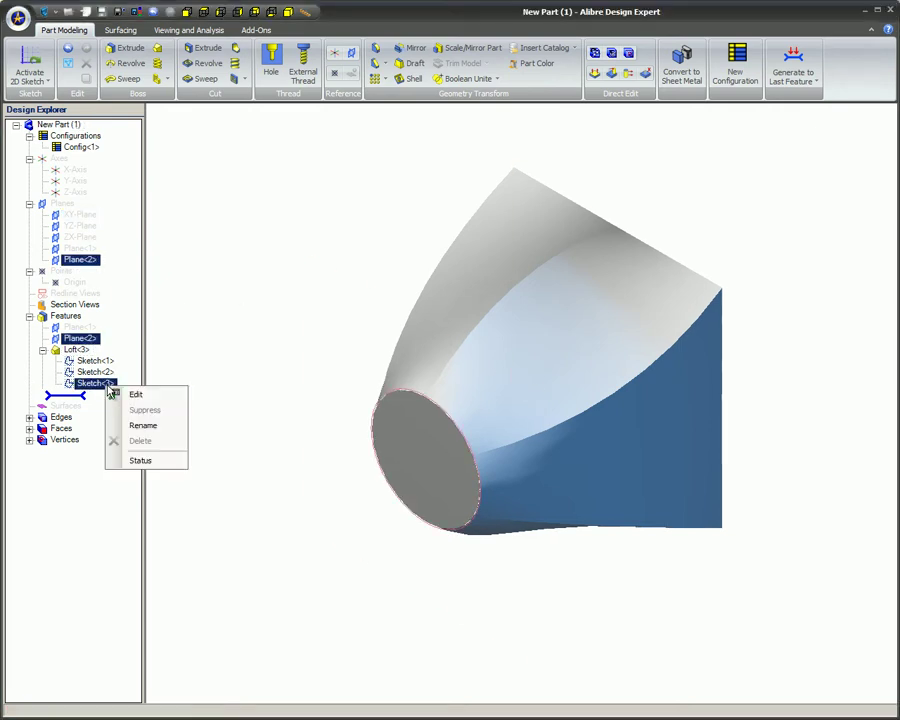
click(136, 394)
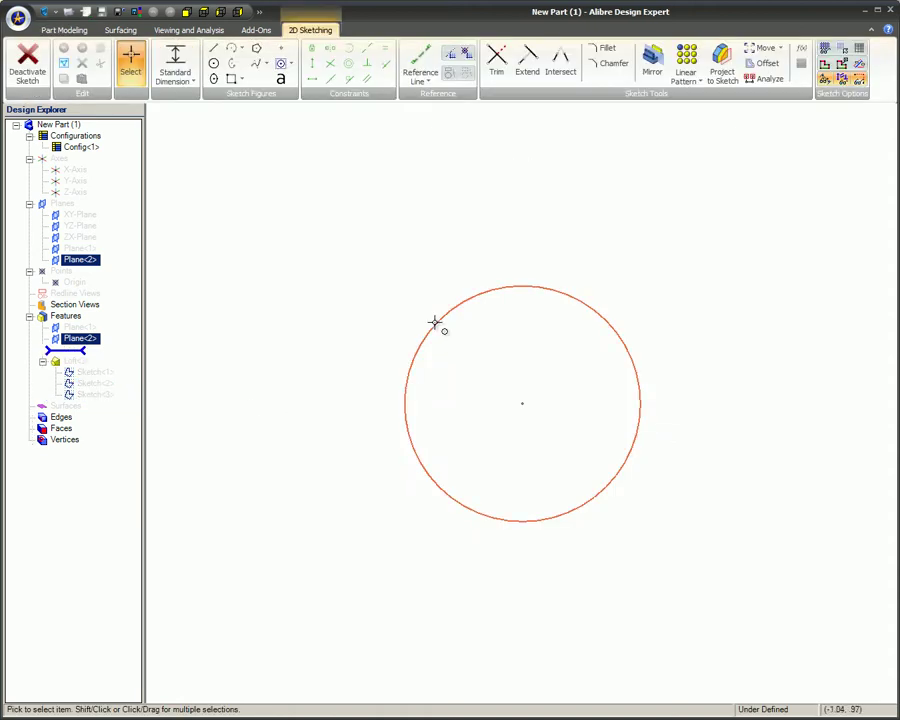
drag(435, 322, 375, 285)
right_click(233, 247)
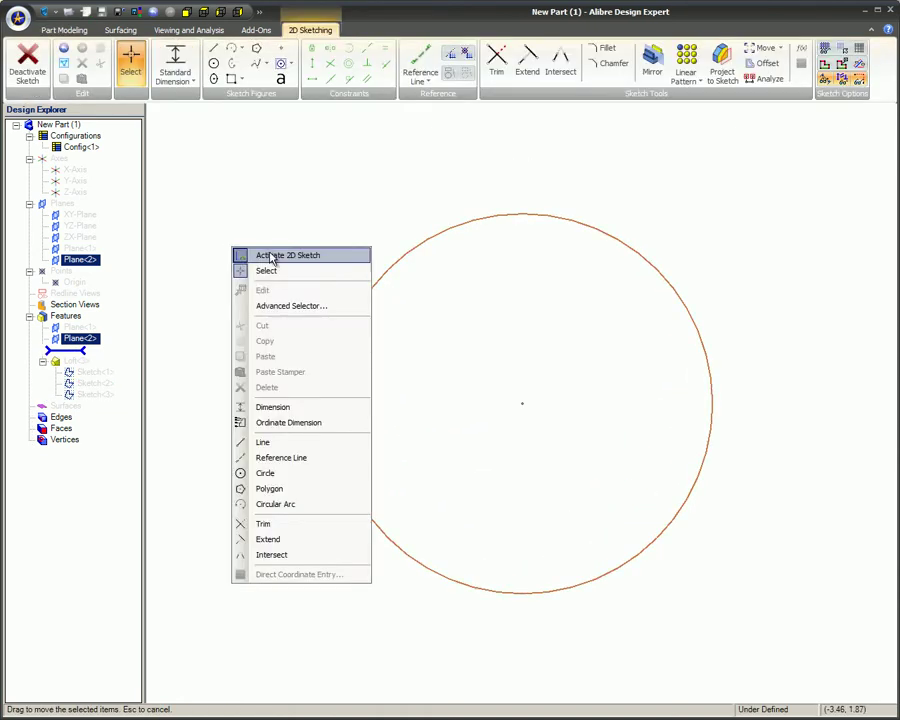
click(270, 256)
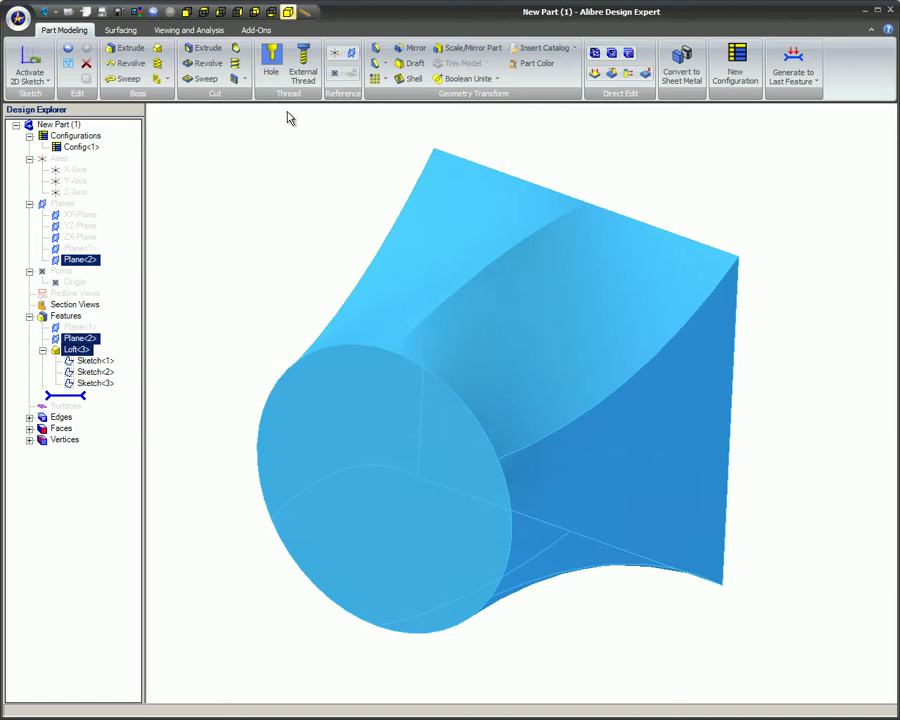
click(291, 292)
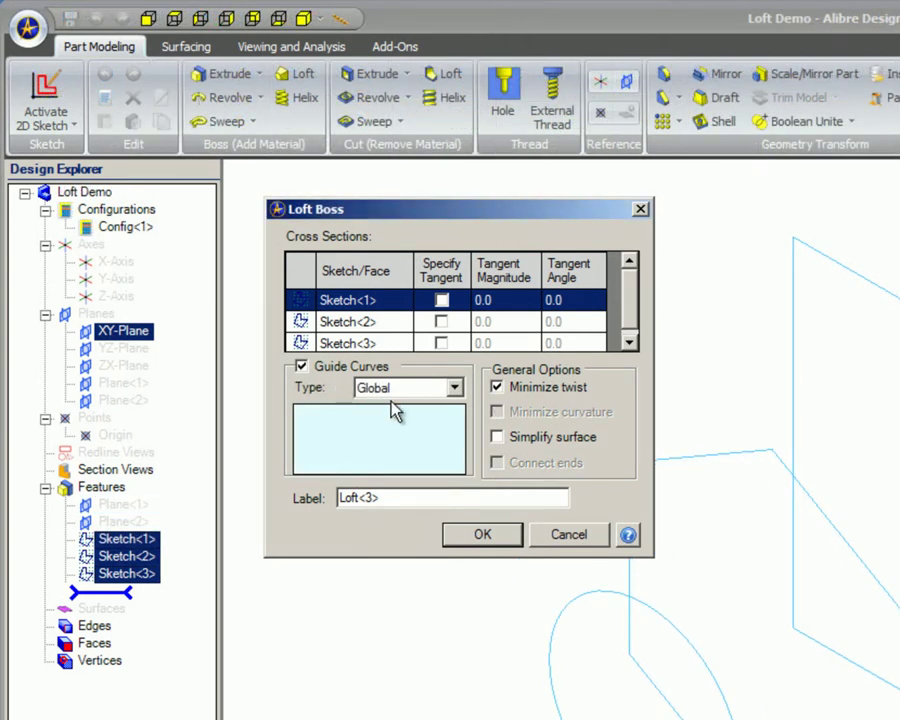
- Change the Guide Curves Type first to Local, then to Tangent
click(455, 390)
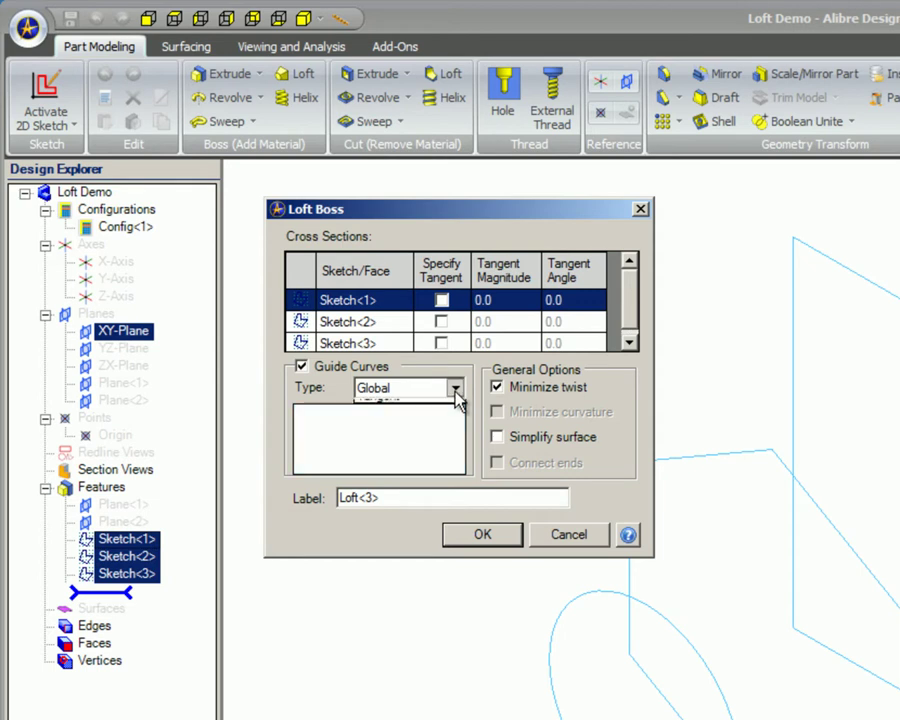
click(420, 440)
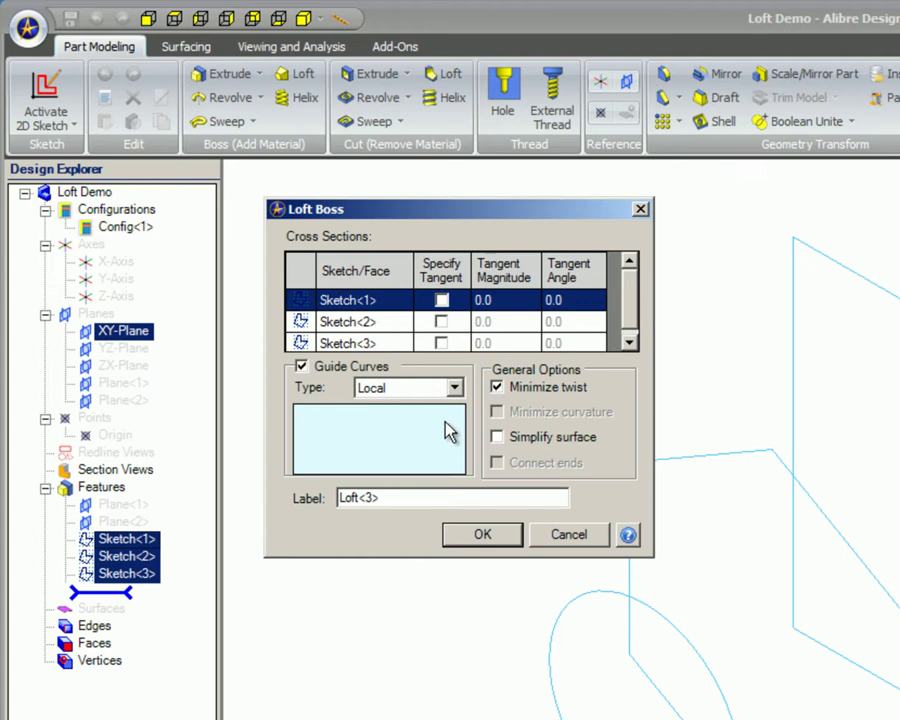
click(455, 389)
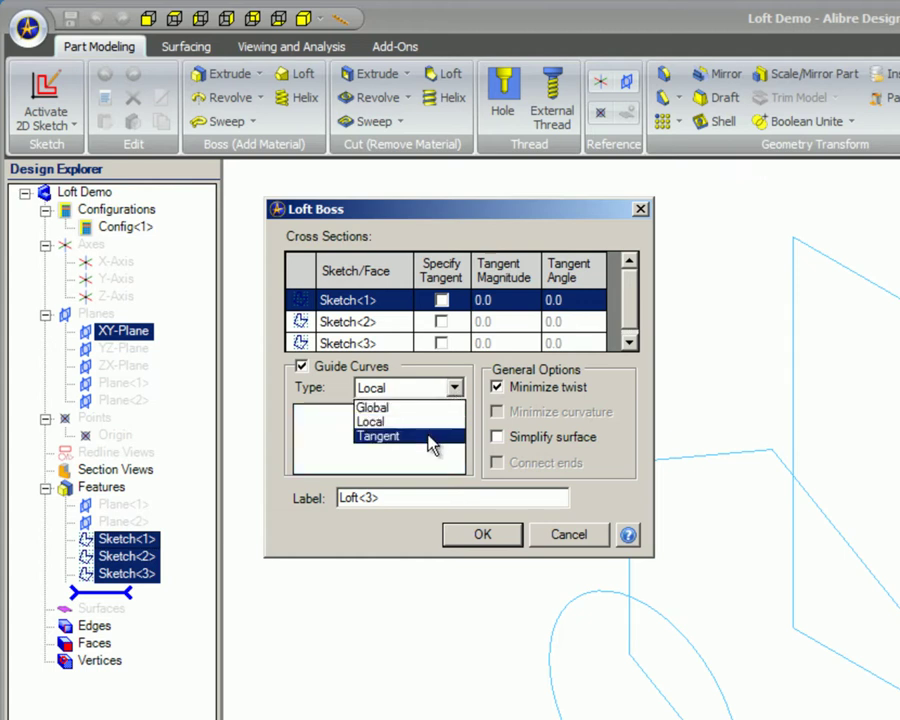
click(431, 437)
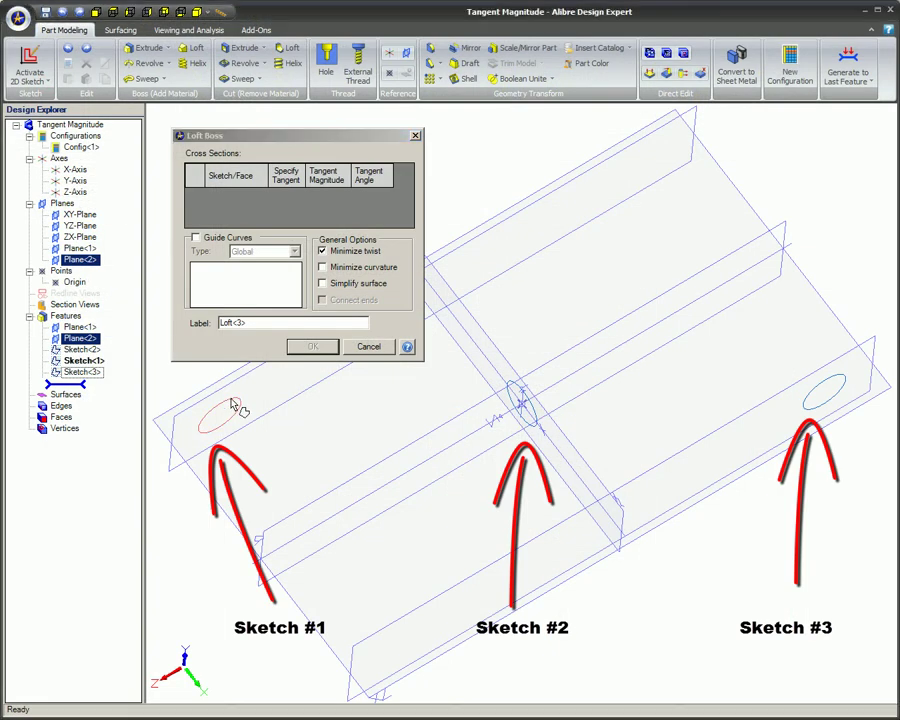
- Loft the left, middle and right ellipse sketches into a straight solid
click(220, 412)
click(528, 412)
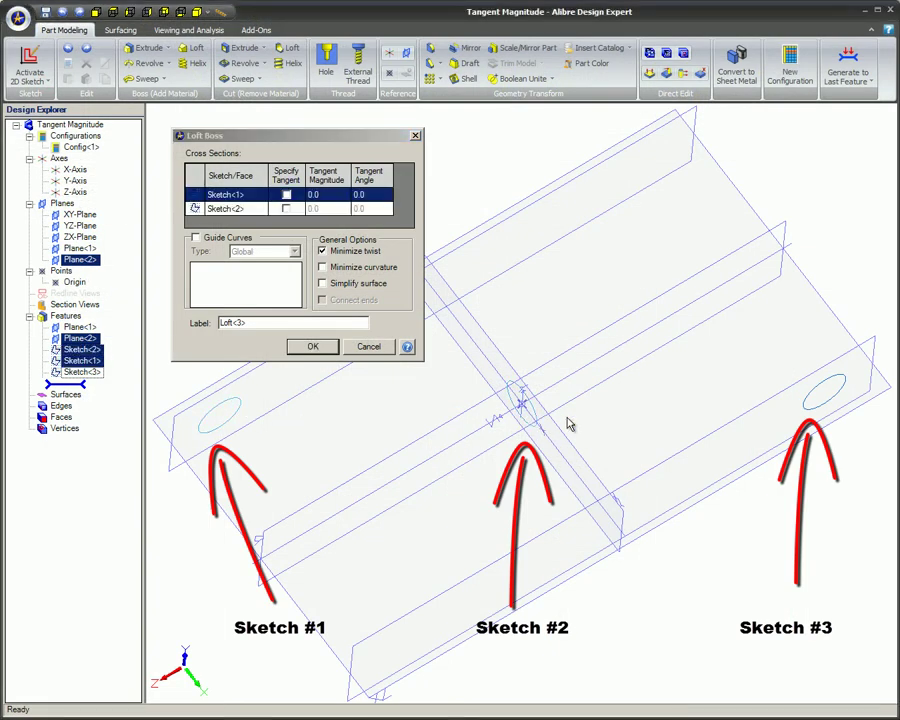
click(805, 405)
click(311, 346)
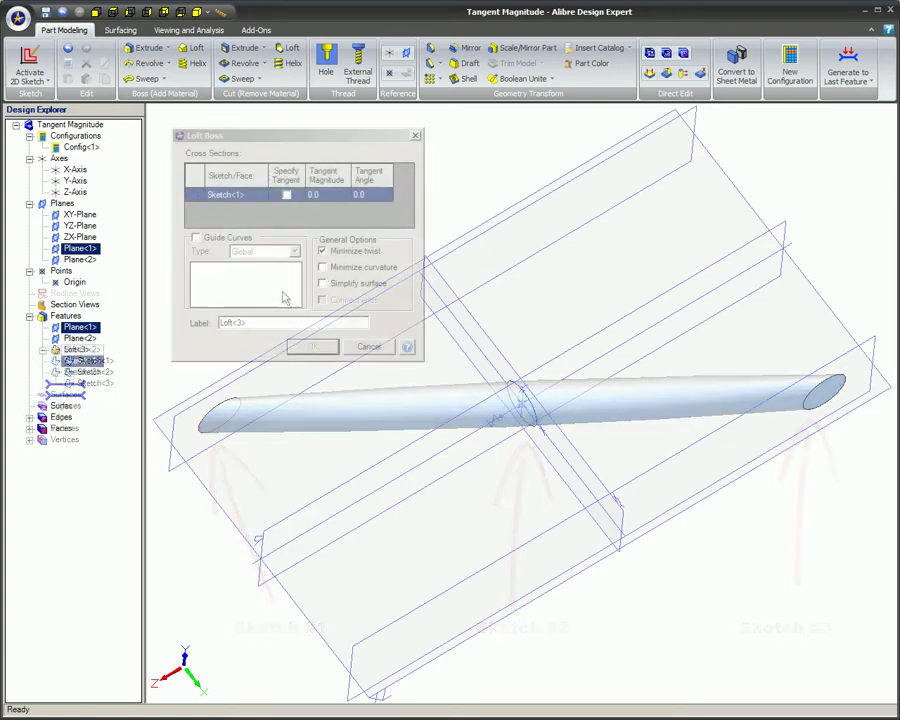
- Re-loft the ellipse sketches with Specify Tangent and a tangent magnitude on Sketch<1>, creating a curved solid
click(530, 414)
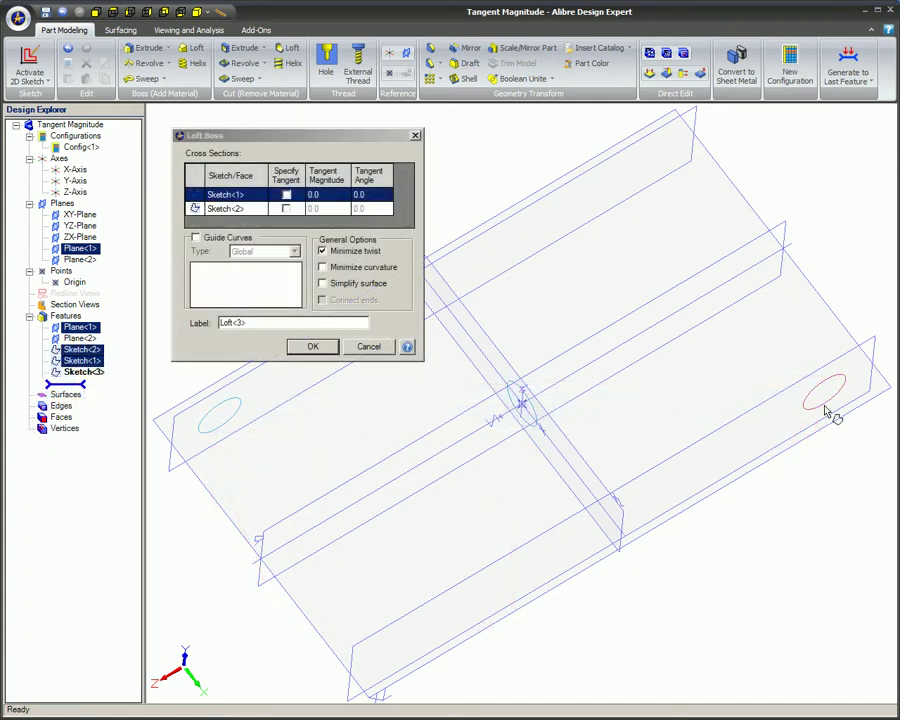
click(825, 408)
click(286, 194)
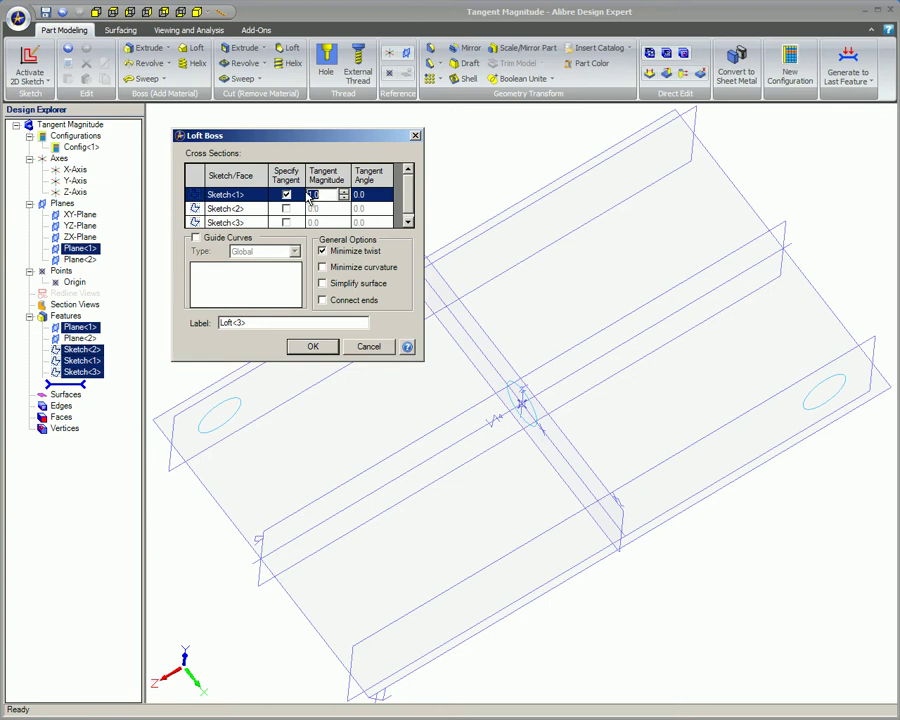
click(310, 195)
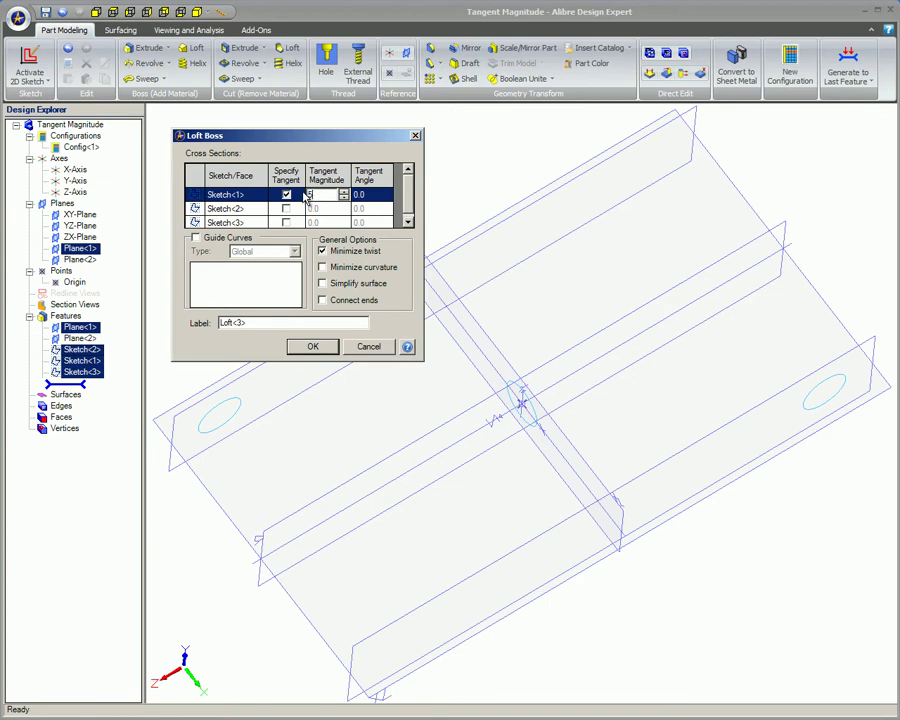
click(311, 346)
click(255, 320)
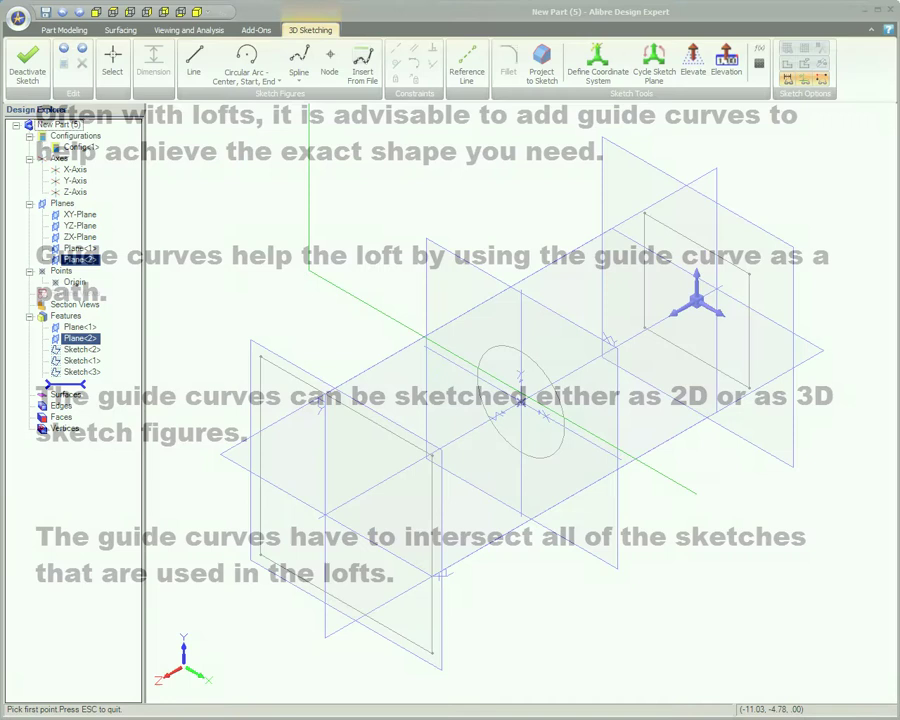
- Draw a 3D spline from a rectangle corner, through the circle, to the far rectangle corner
click(260, 355)
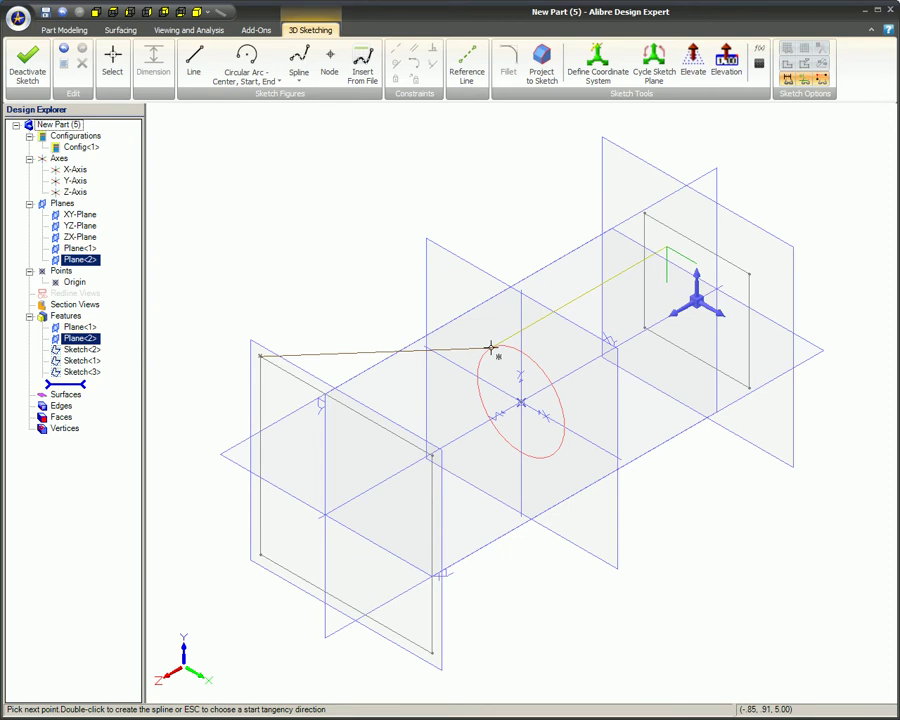
click(491, 347)
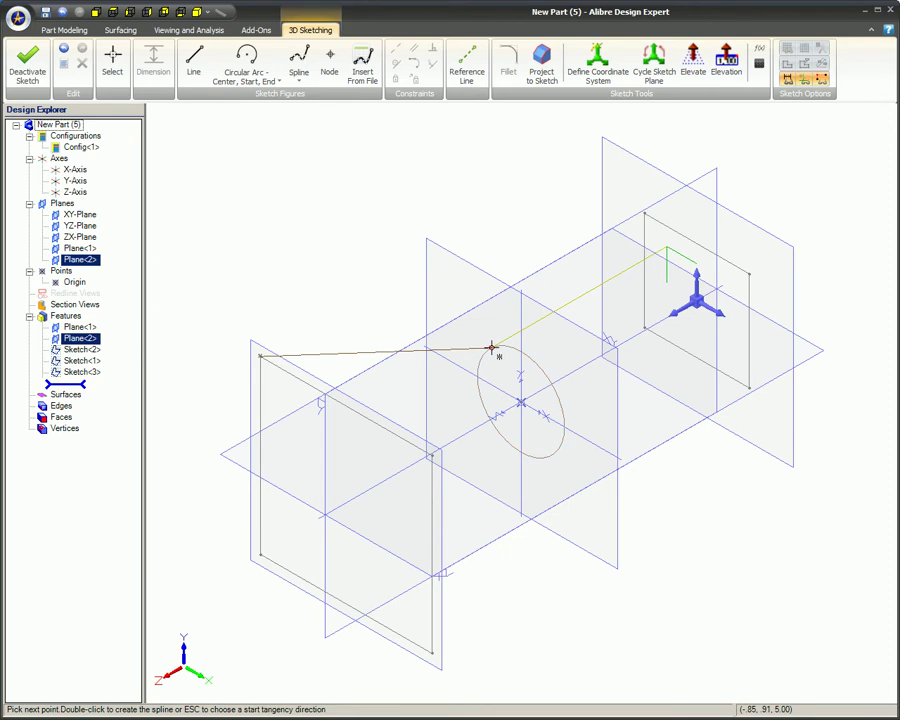
double_click(645, 212)
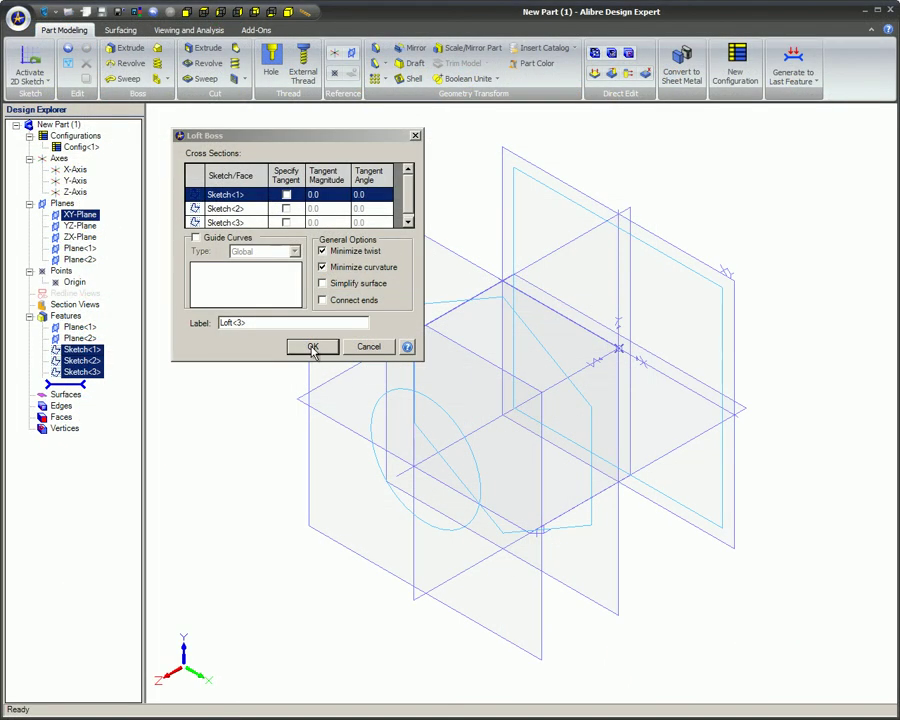
click(313, 347)
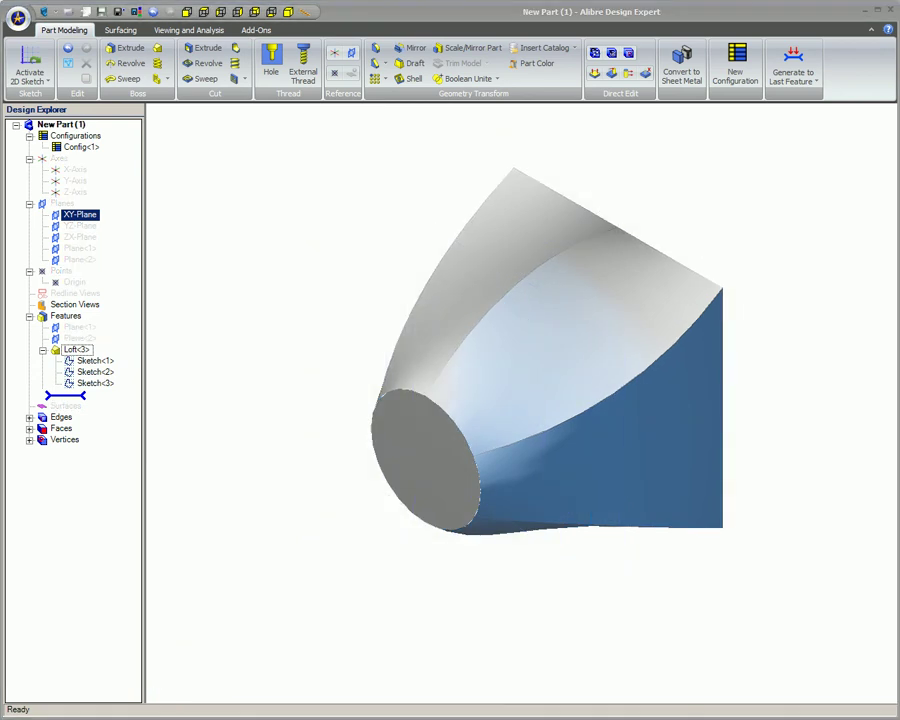